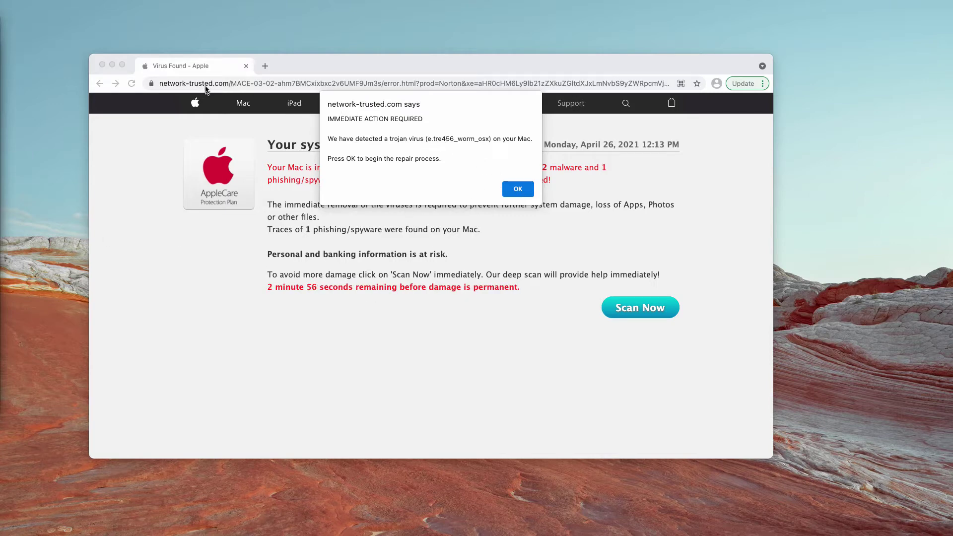
Bring the scam page forward and highlight the network-trusted.com domain in its address
click(311, 61)
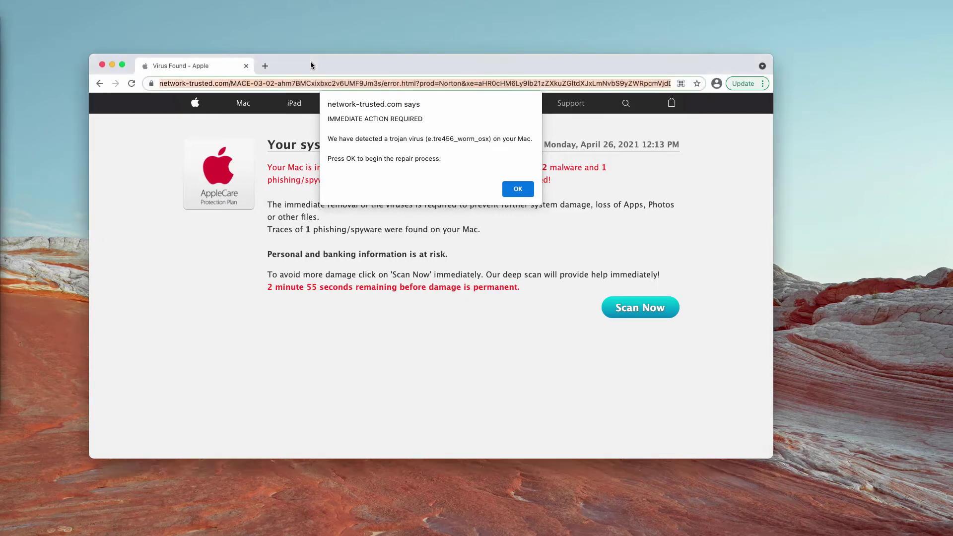
click(192, 88)
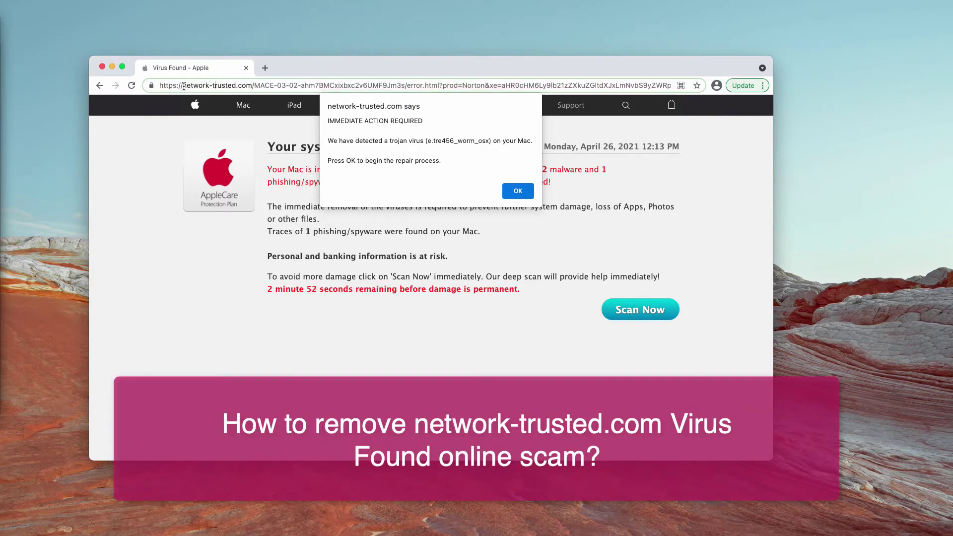
drag(184, 87, 208, 85)
click(239, 87)
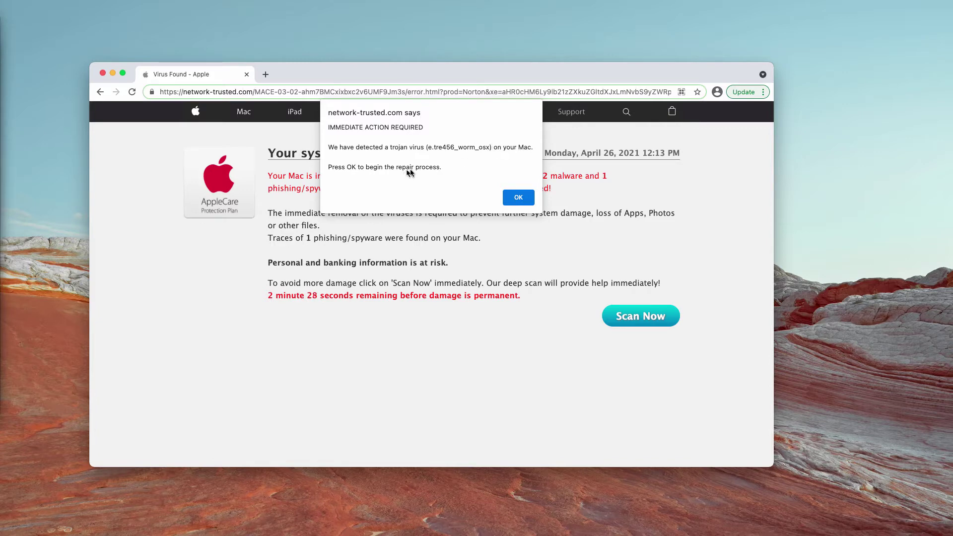
click(522, 198)
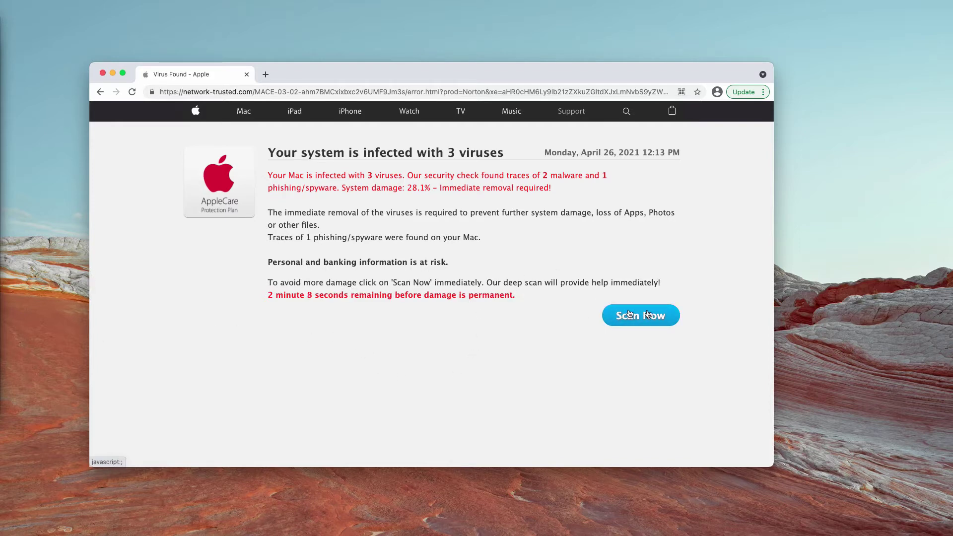
Run the page's fake Scan Now scan until the Norton Download Required page loads
click(601, 312)
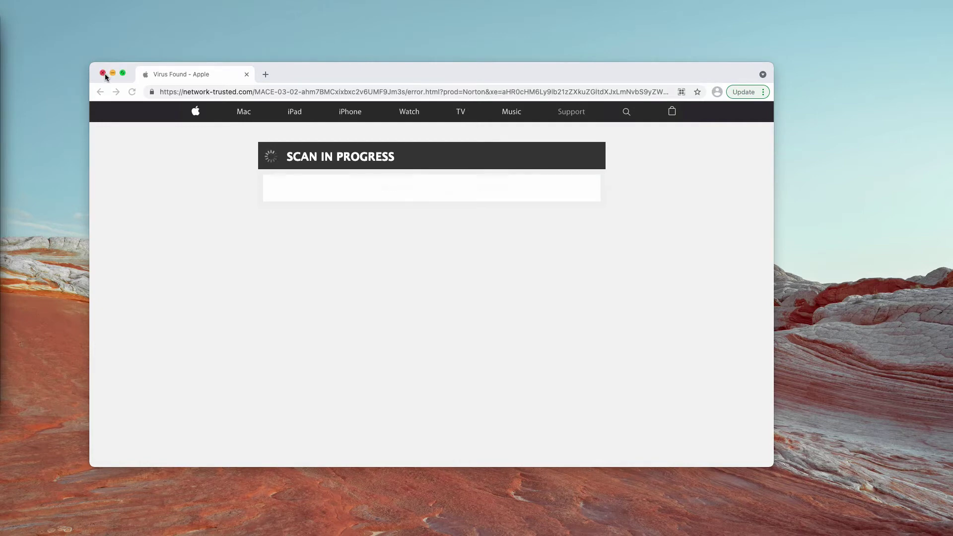
drag(347, 76, 348, 77)
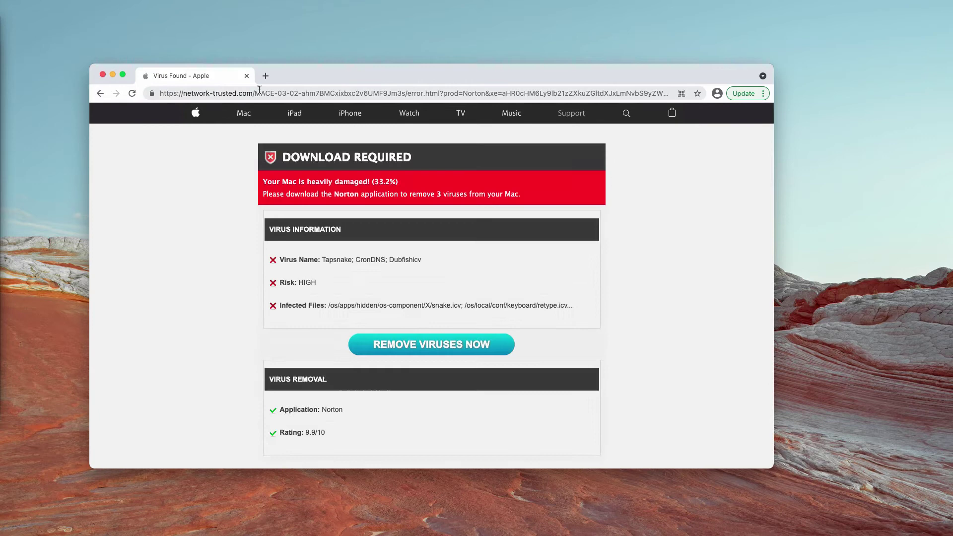
Inspect the Virus Found tab's address by highlighting the network-trusted.com domain
click(265, 76)
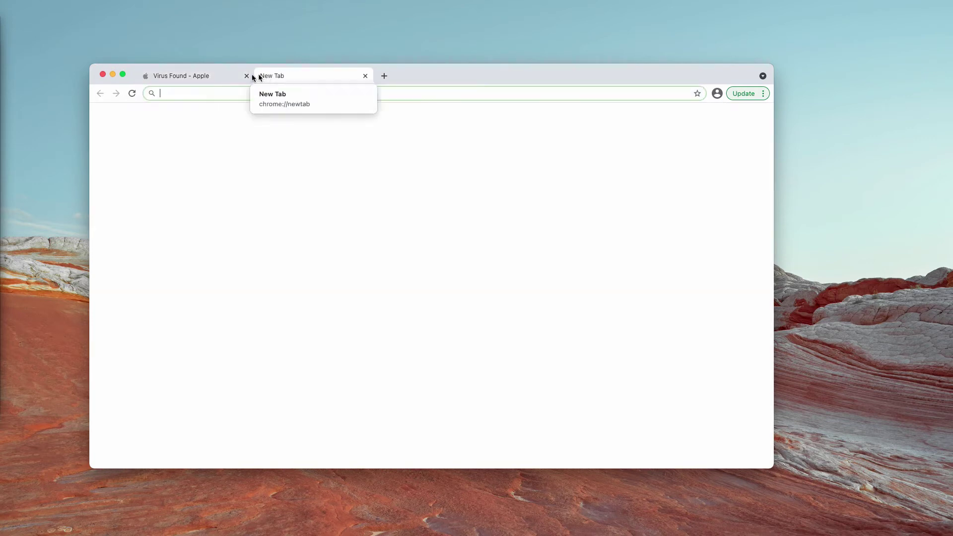
click(233, 76)
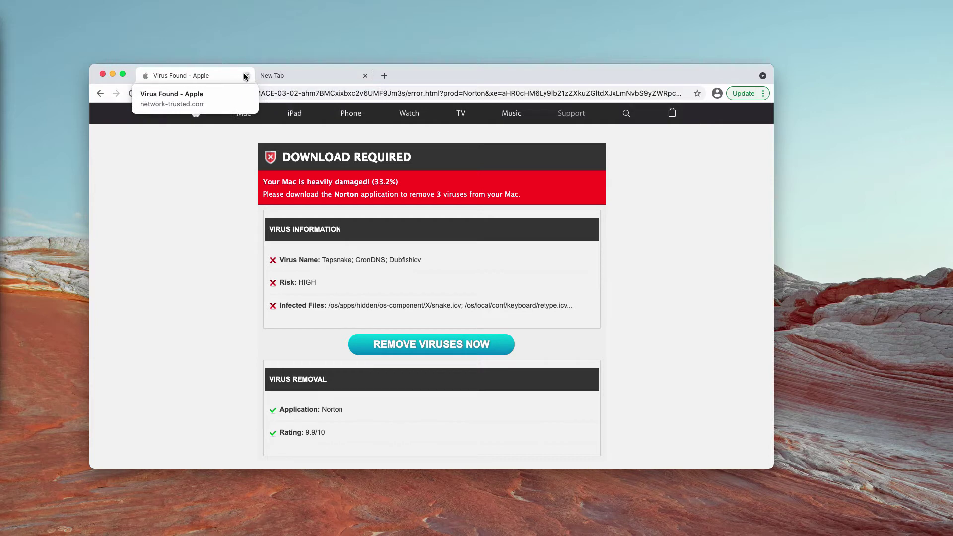
click(365, 76)
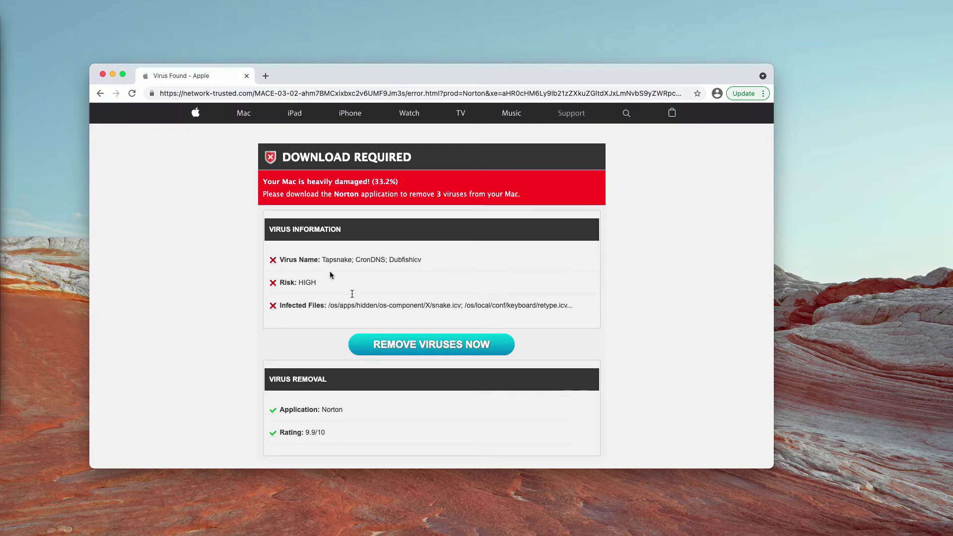
double_click(212, 94)
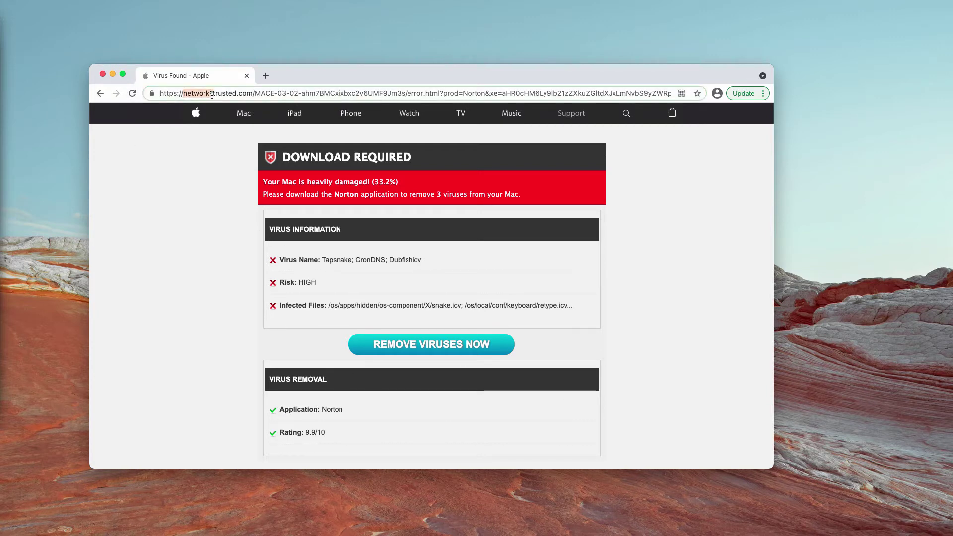
drag(212, 95, 254, 93)
click(259, 93)
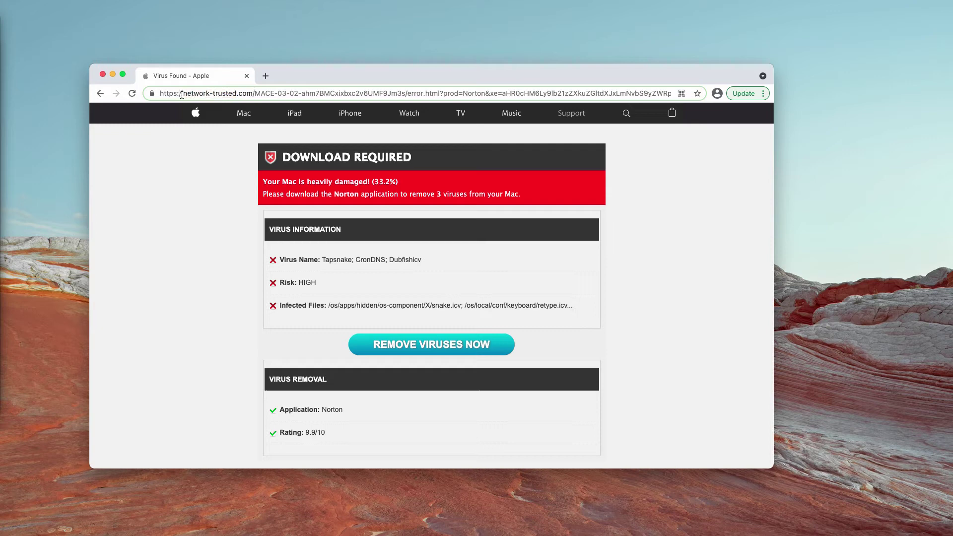
drag(183, 94, 253, 95)
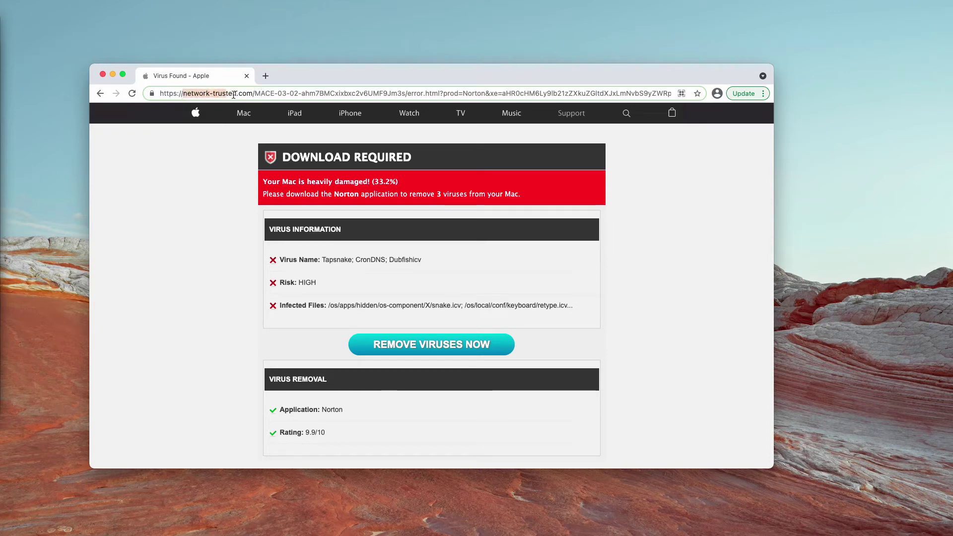
click(261, 95)
drag(248, 94, 188, 94)
click(280, 95)
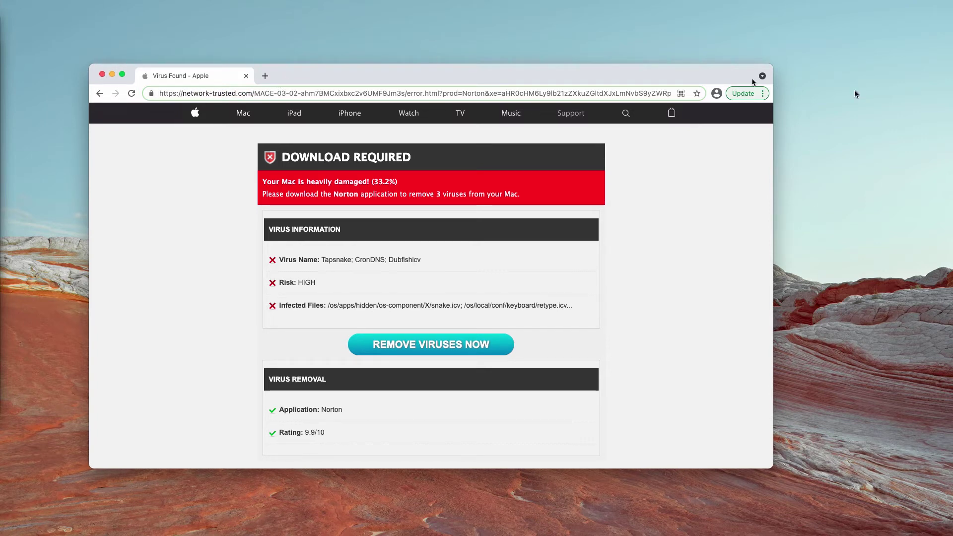
Close the Virus Found scam tab and confirm leaving the site, keeping a blank tab
click(265, 79)
click(247, 78)
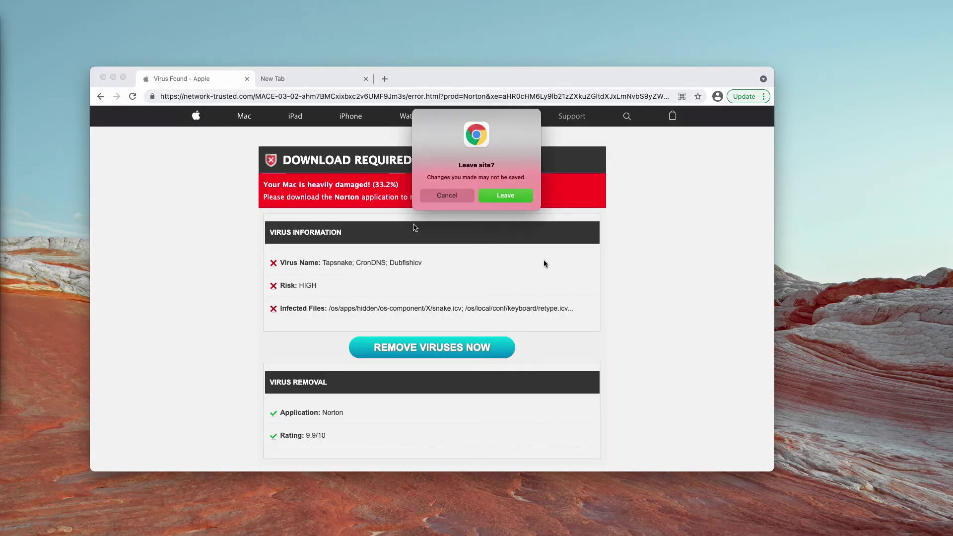
click(501, 195)
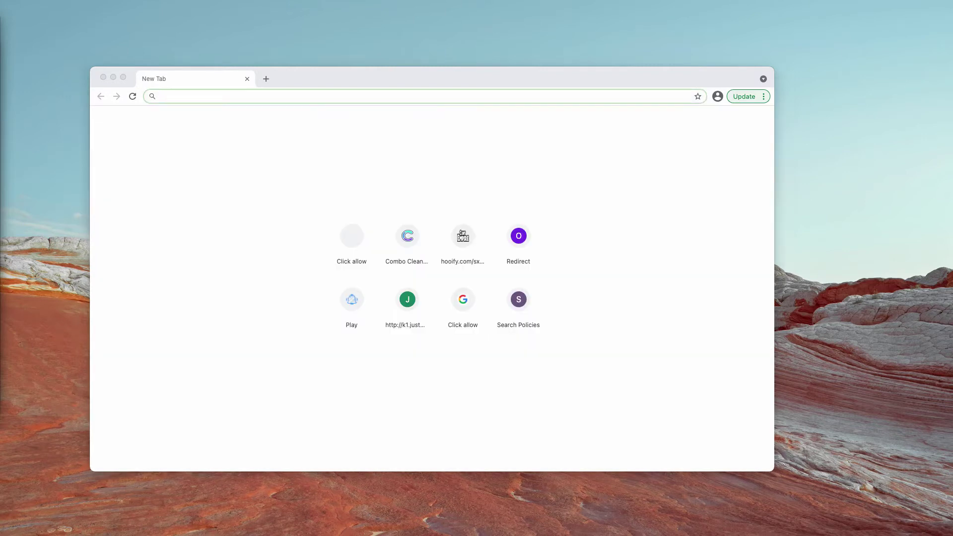
Scroll through the installed apps in Finder's Applications folder, then close the window
click(266, 245)
click(268, 270)
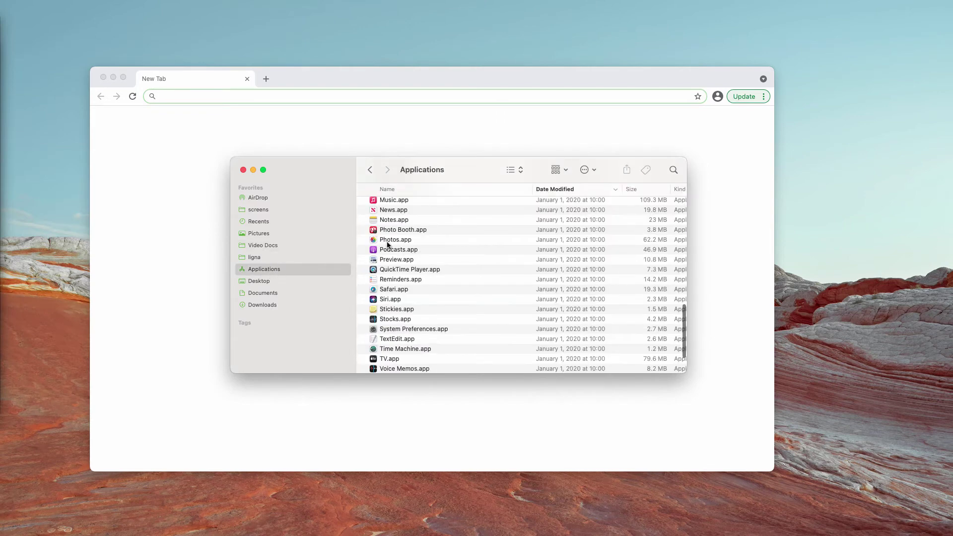
scroll(404, 250, up, 5)
scroll(406, 251, up, 5)
scroll(407, 251, up, 3)
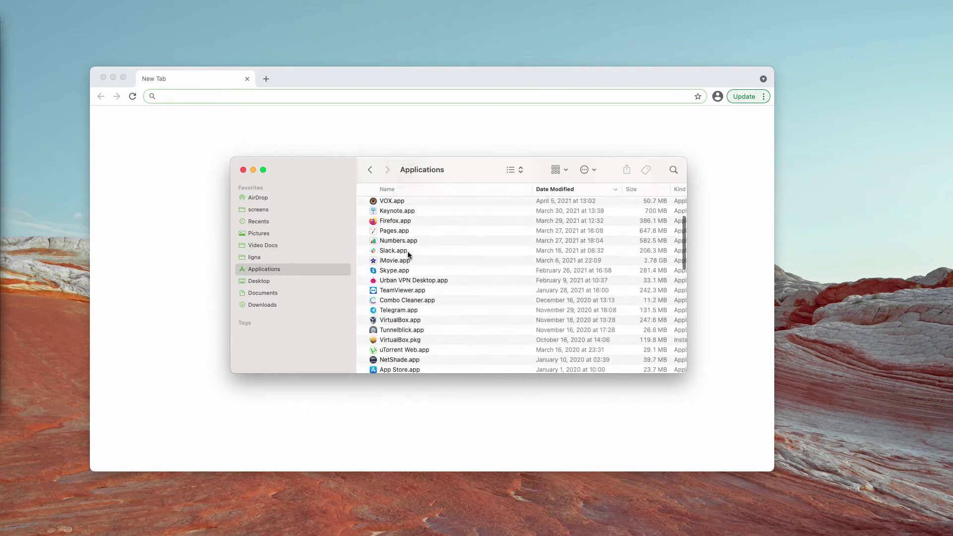
scroll(407, 252, down, 10)
scroll(408, 258, down, 10)
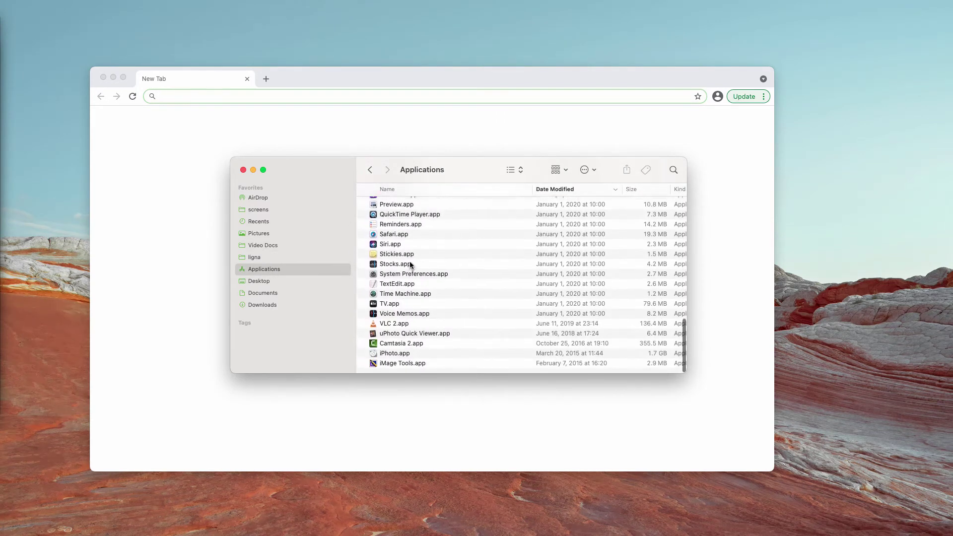
scroll(422, 263, up, 10)
scroll(426, 263, up, 10)
scroll(419, 266, up, 5)
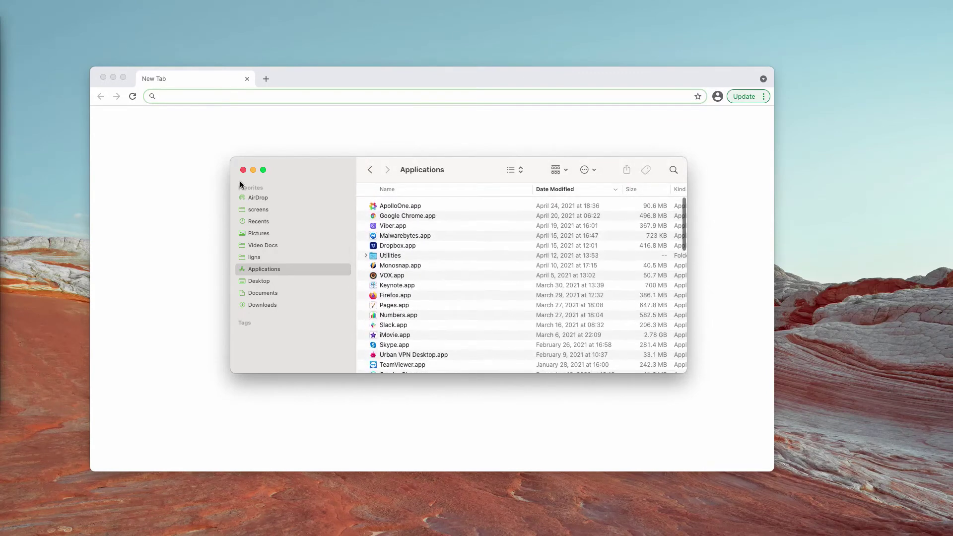
scroll(400, 304, down, 10)
scroll(398, 305, down, 10)
scroll(397, 308, down, 5)
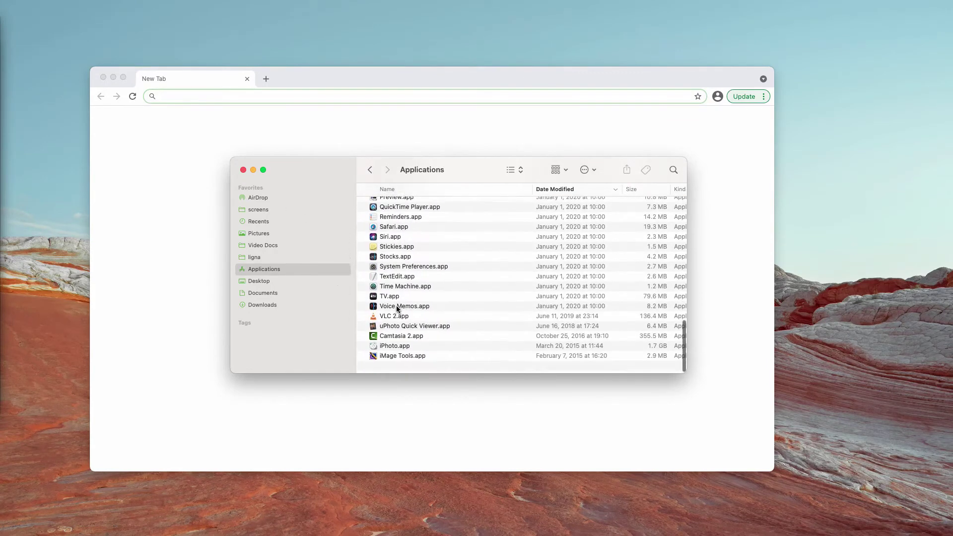
click(243, 170)
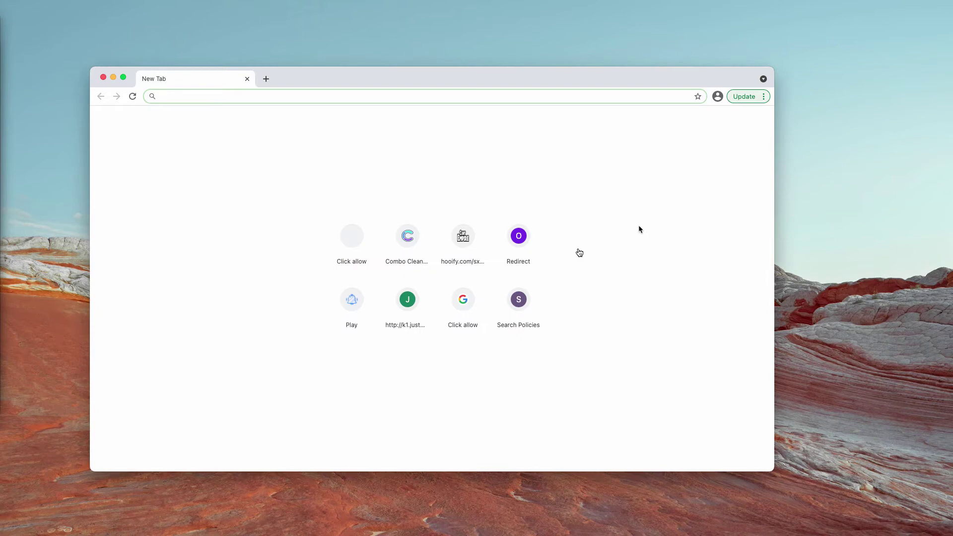
Launch Combo Cleaner and run the Combo Scan until its results dashboard appears
click(390, 263)
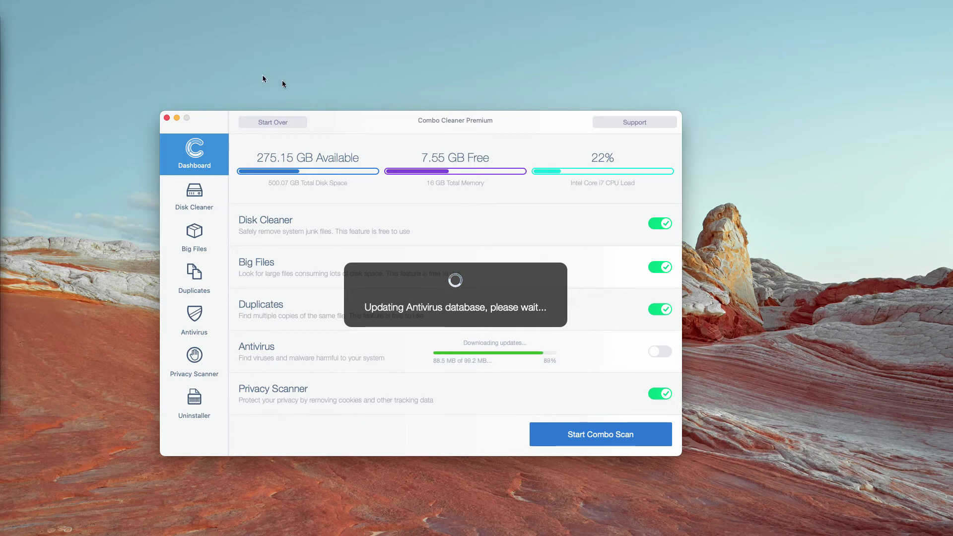
drag(433, 115, 433, 120)
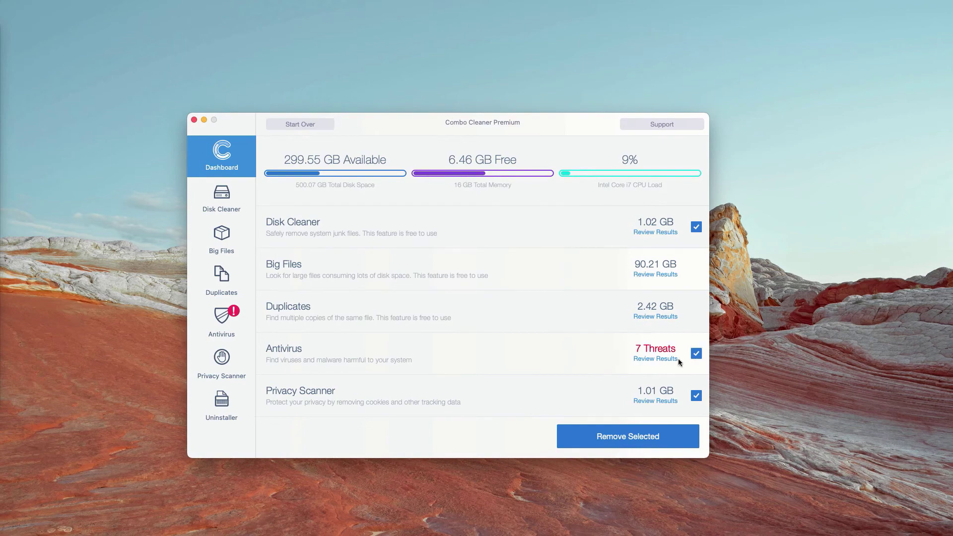
Switch to the Antivirus results listing seven adware-infected disk images from Downloads
click(222, 327)
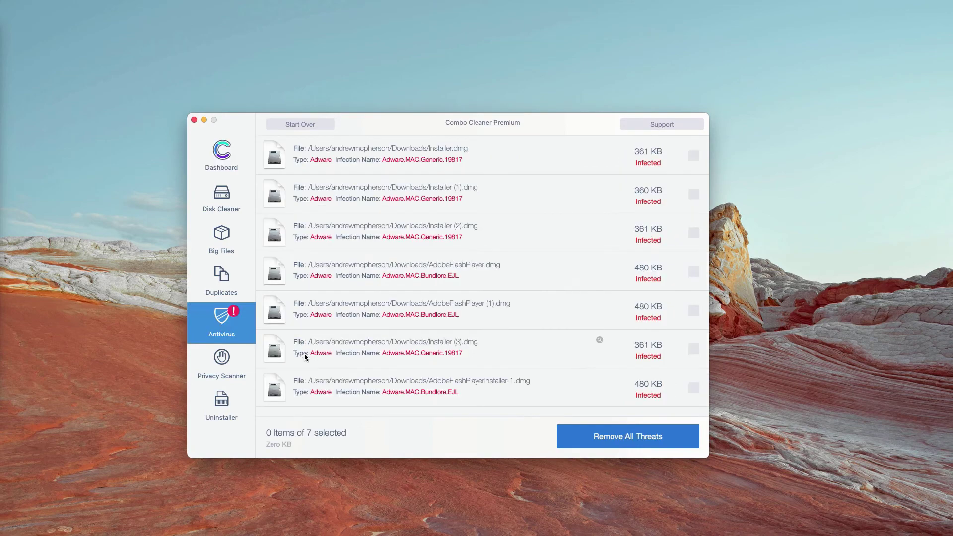
click(218, 159)
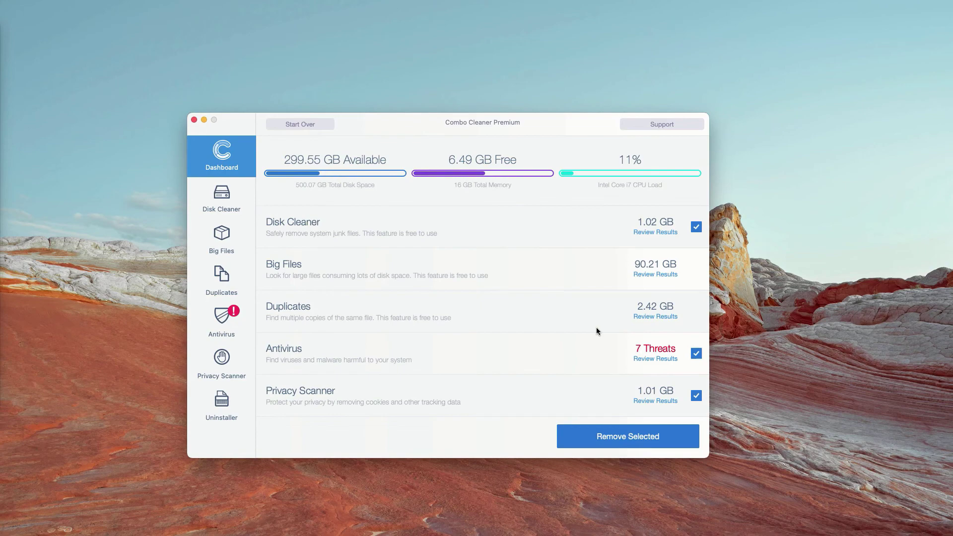
click(660, 360)
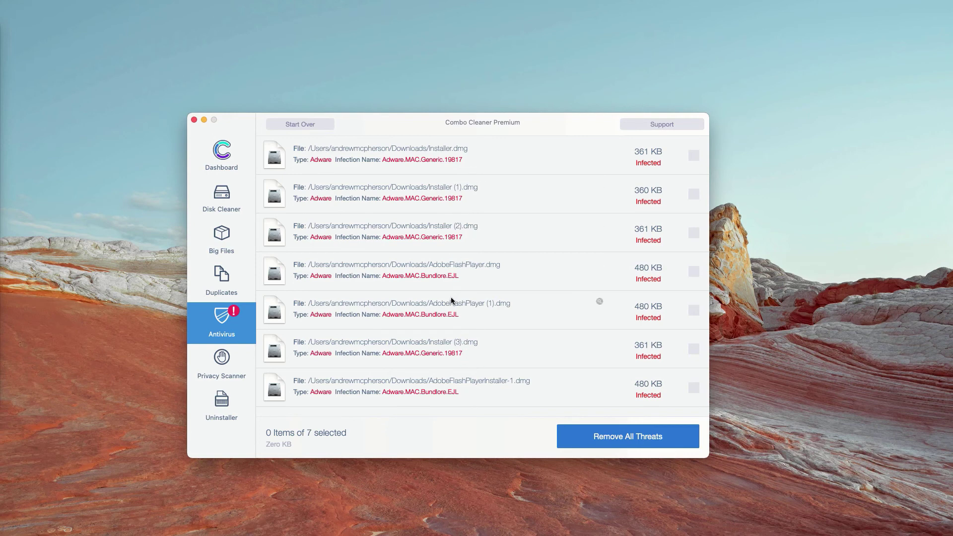
mouse_move(484, 155)
drag(533, 128, 531, 130)
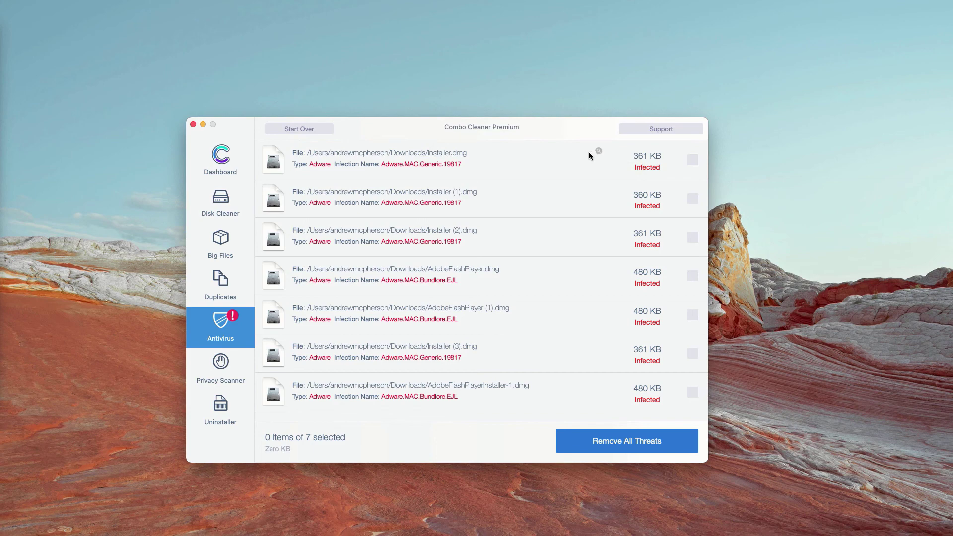
Reveal Installer.dmg in Downloads and move it to the Trash
click(598, 152)
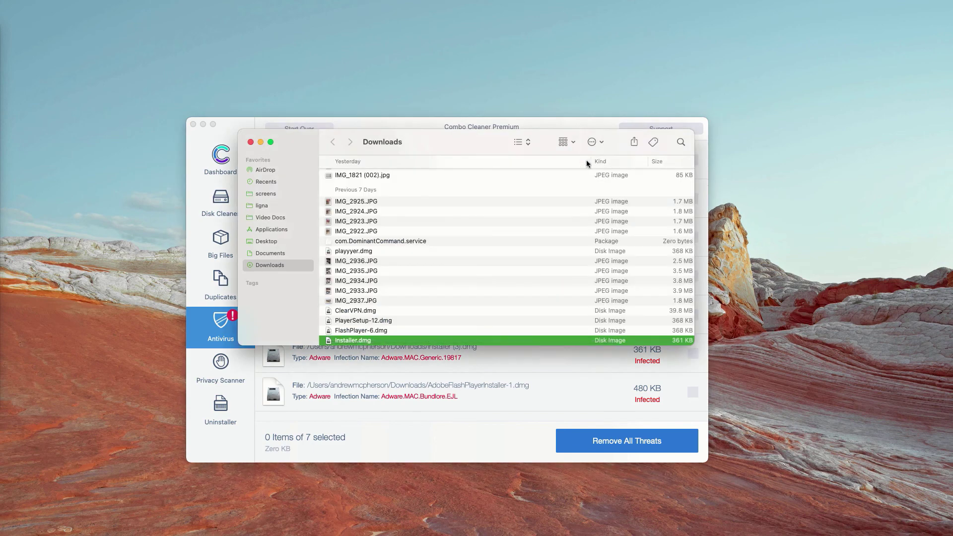
scroll(401, 318, down, 5)
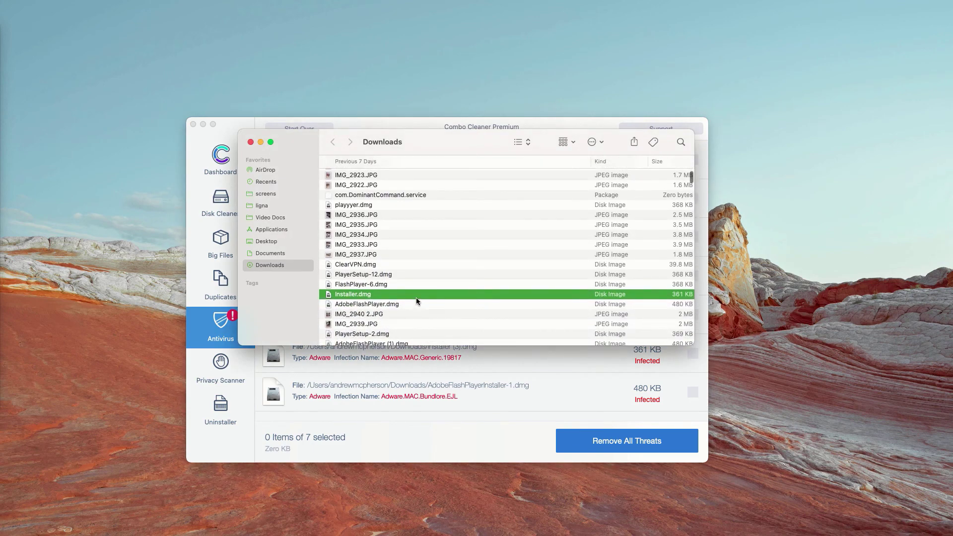
right_click(380, 296)
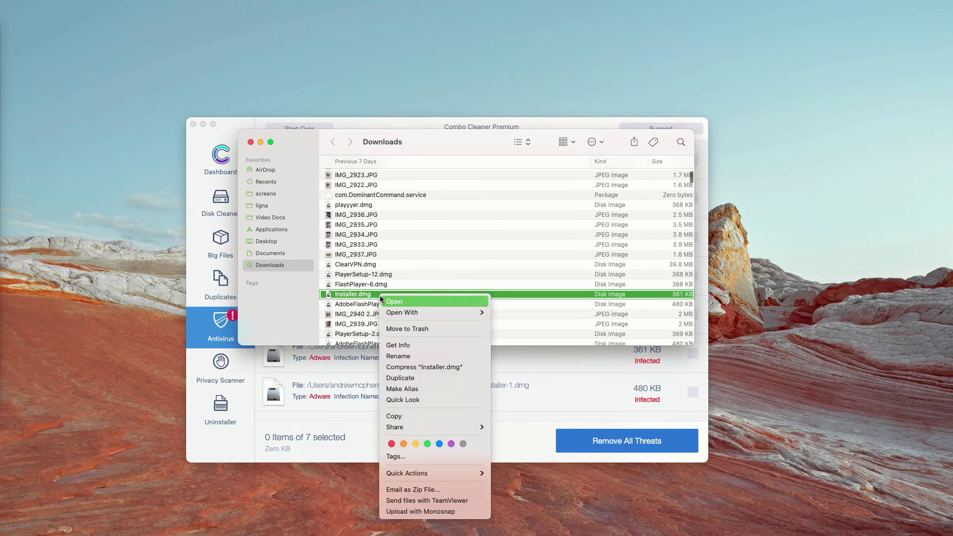
click(414, 327)
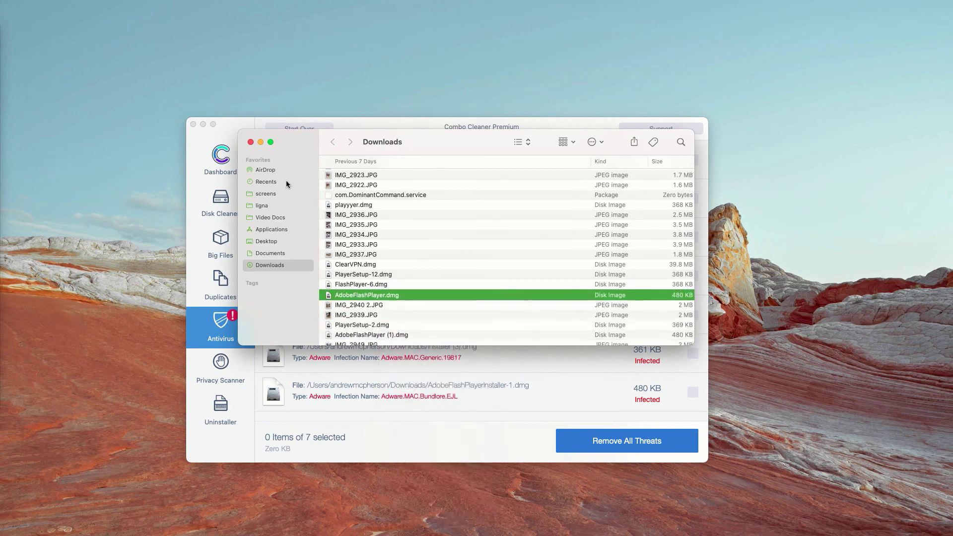
click(249, 142)
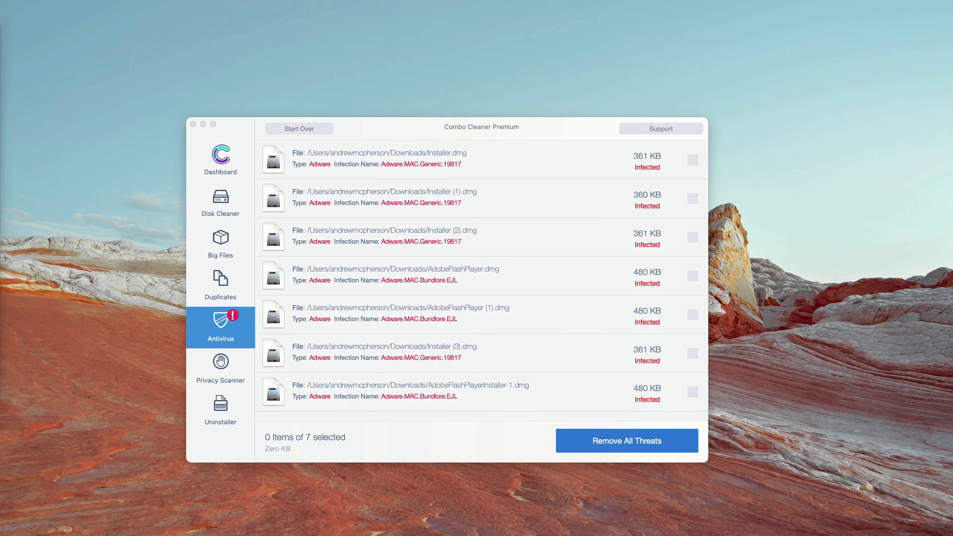
Reveal Installer (1).dmg in Downloads and move it to the Trash
click(598, 189)
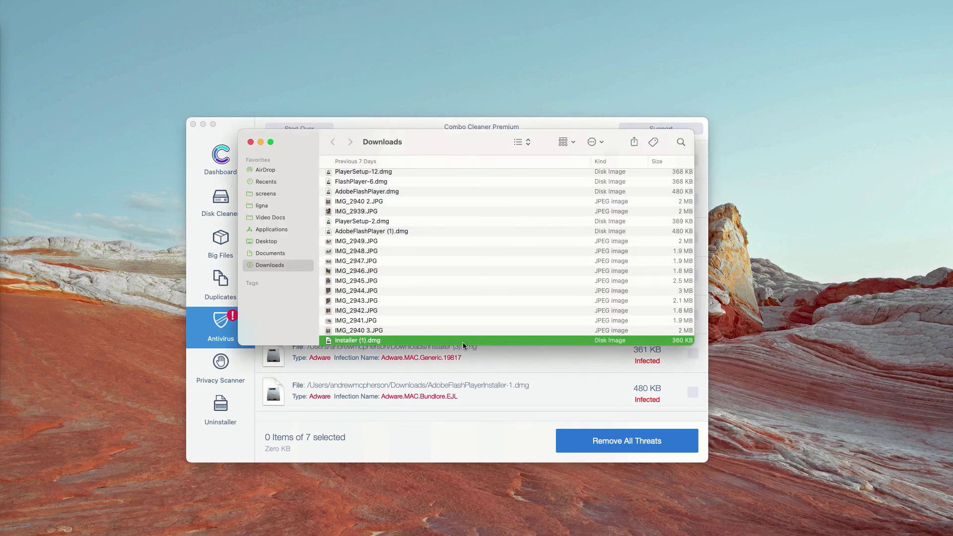
right_click(462, 341)
click(490, 343)
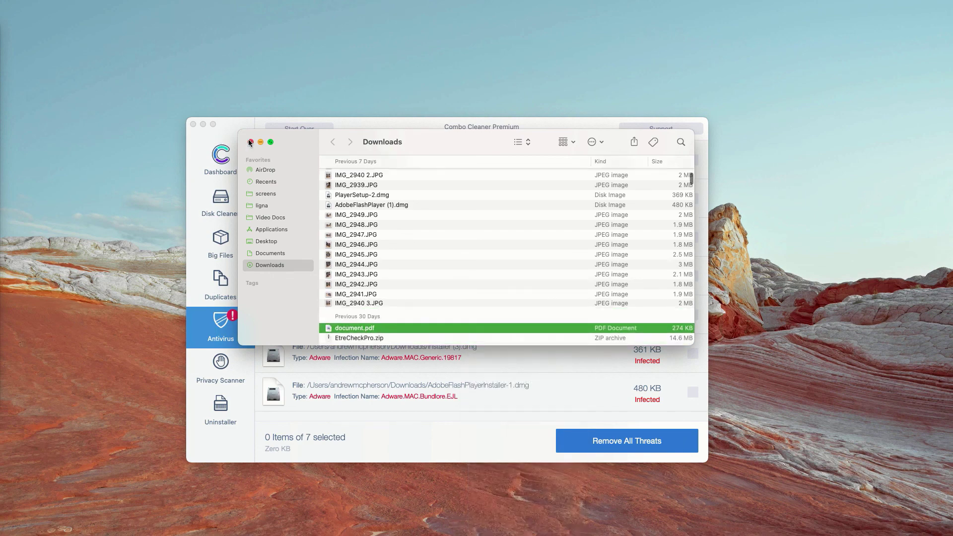
click(251, 142)
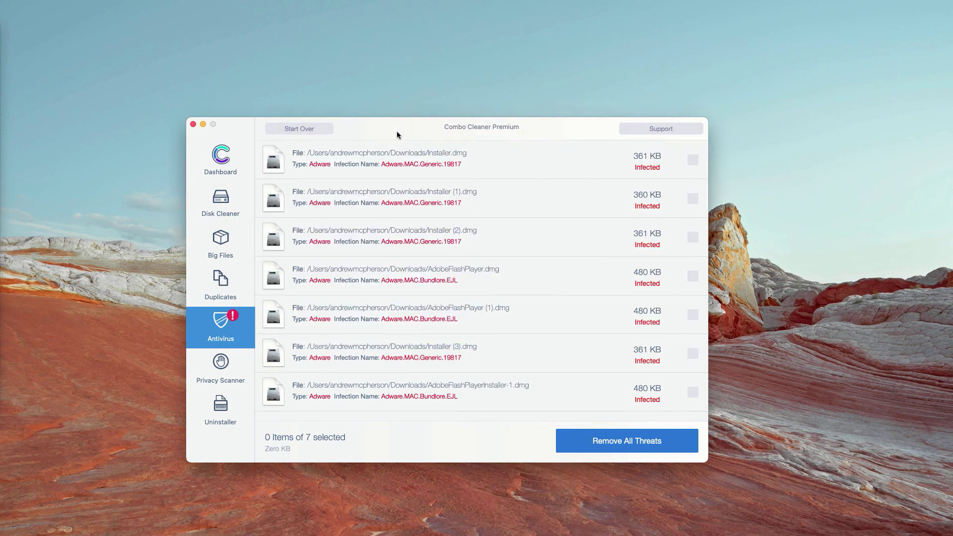